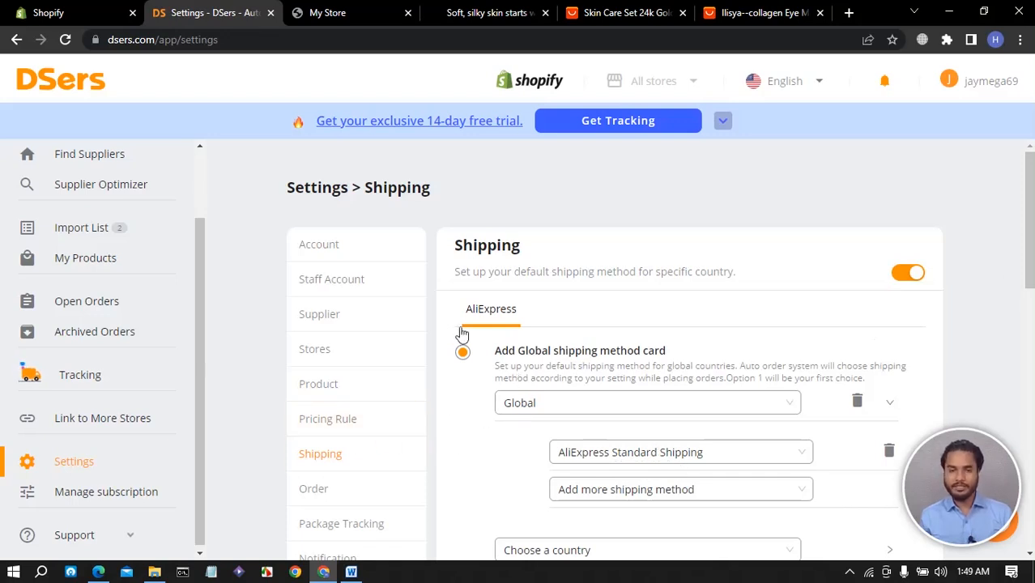
- On the AliExpress collagen eye mask page, change the ship-to country to United States and save the setting
left_click(757, 12)
scroll(556, 311, "down", 3)
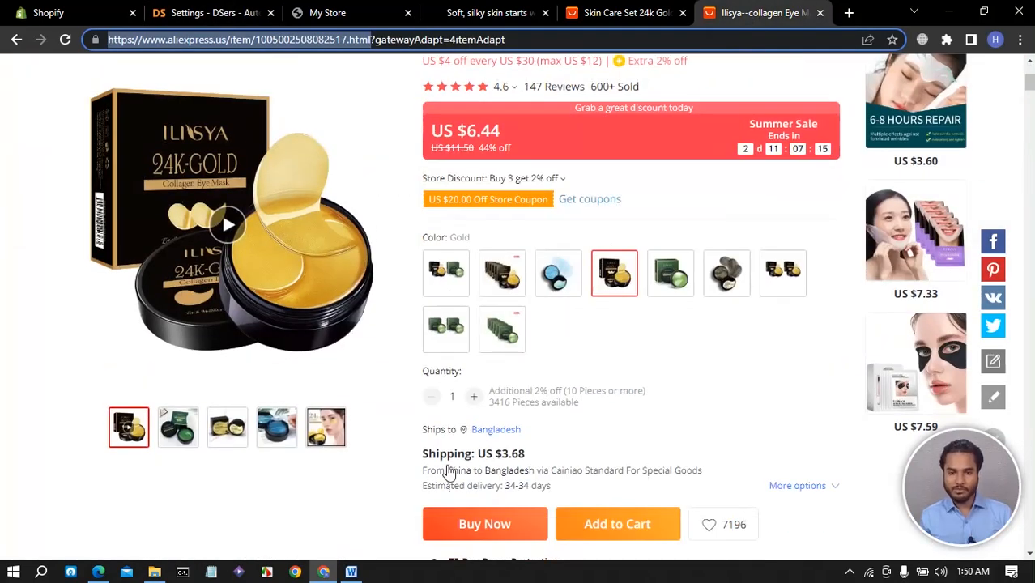
scroll(577, 201, "up", 3)
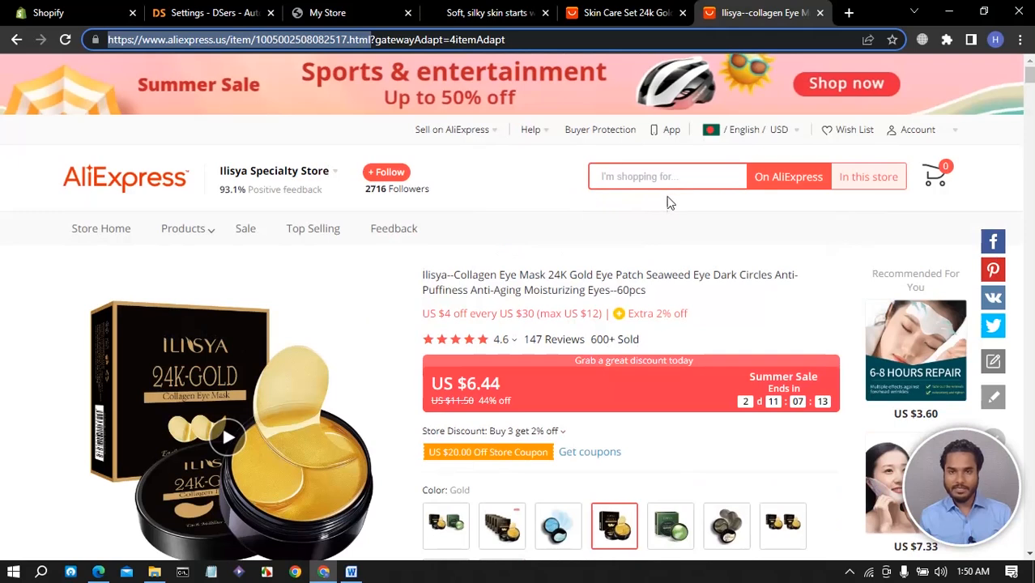
left_click(754, 139)
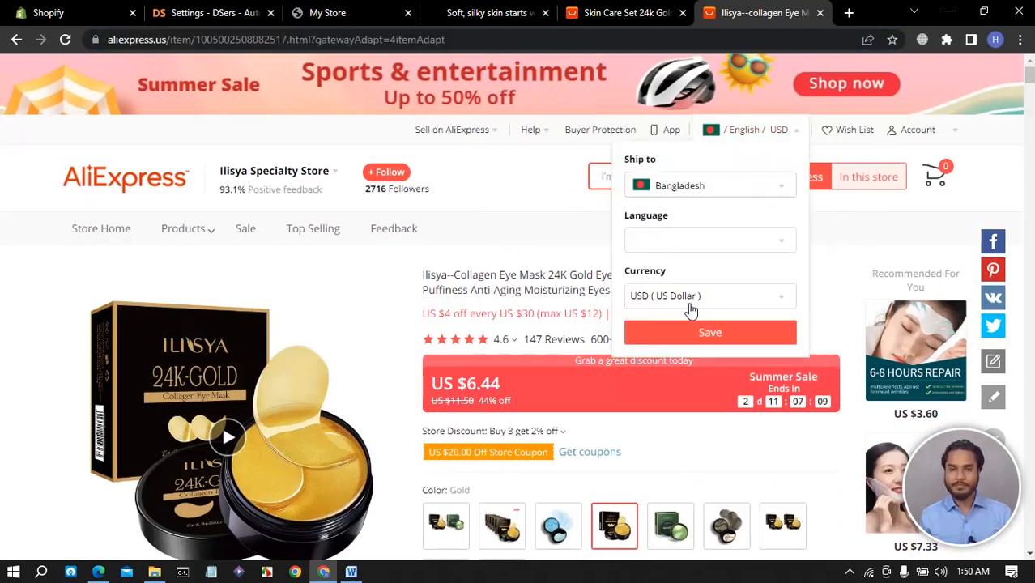
left_click(700, 195)
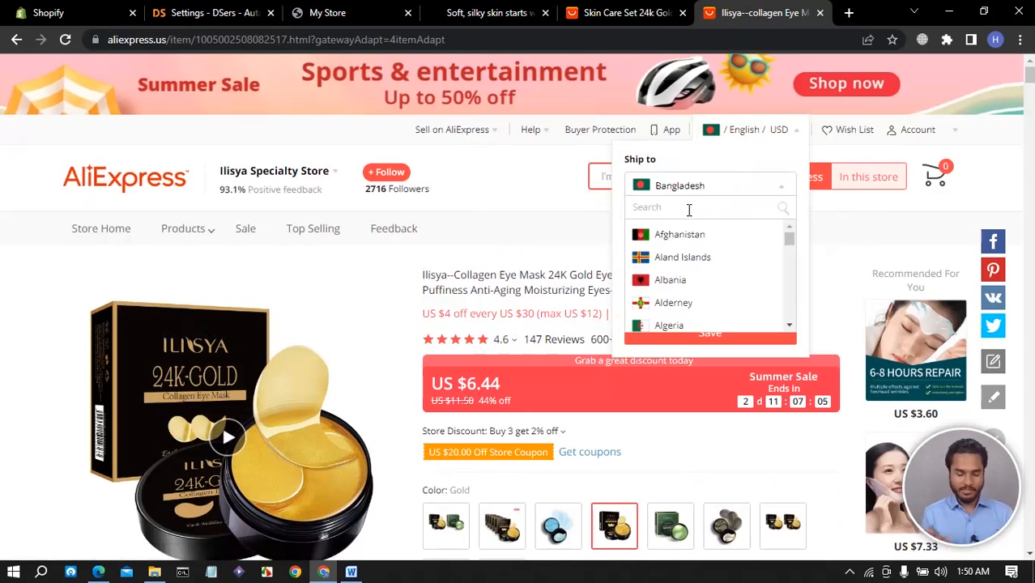
type("una")
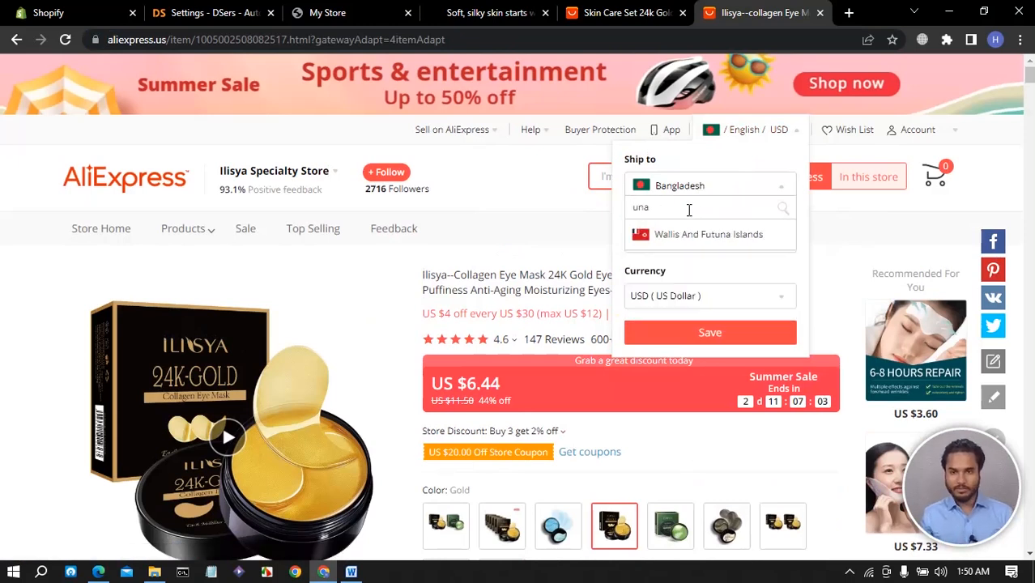
key("BackSpace")
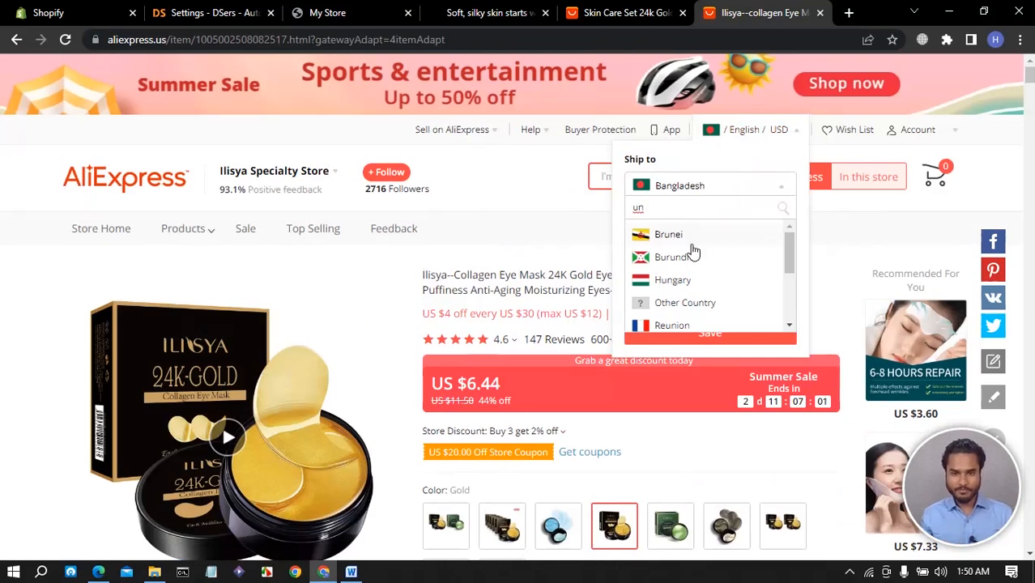
scroll(695, 253, "down", 5)
left_click(695, 294)
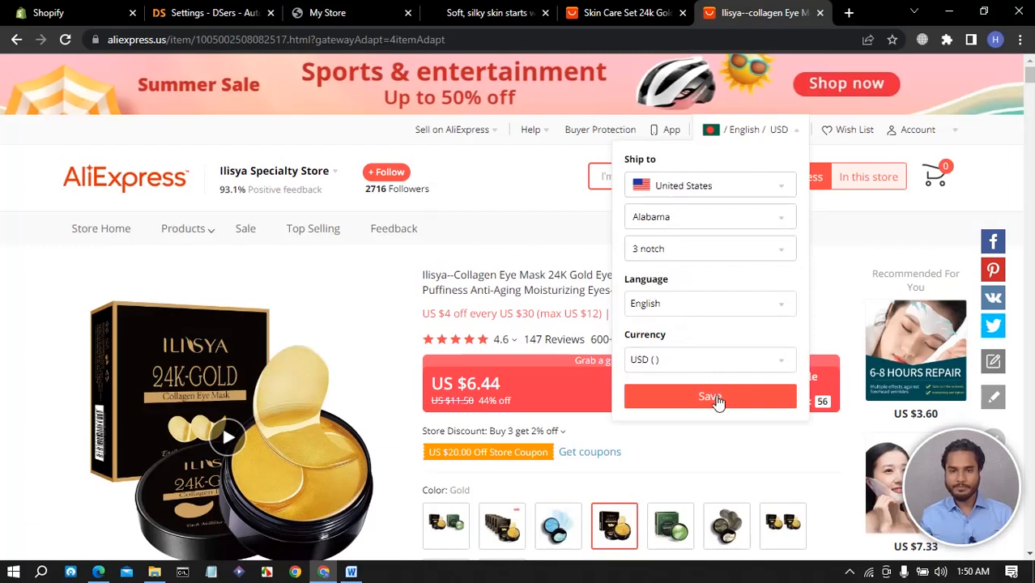
left_click(937, 333)
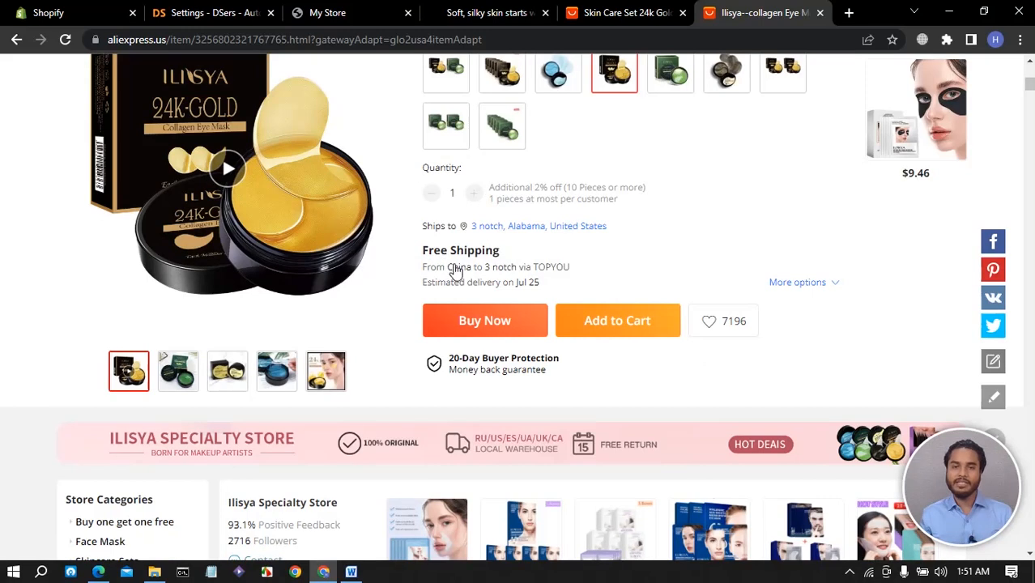
- Examine the eye mask's shipping methods, carriers and delivery dates for the United States, along with its listing details
left_click(790, 287)
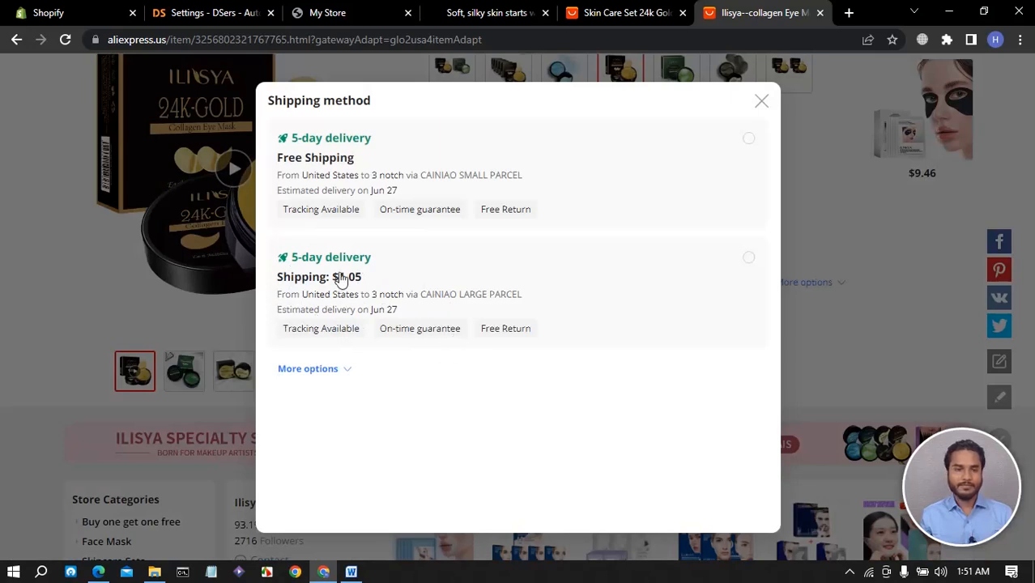
left_click(761, 101)
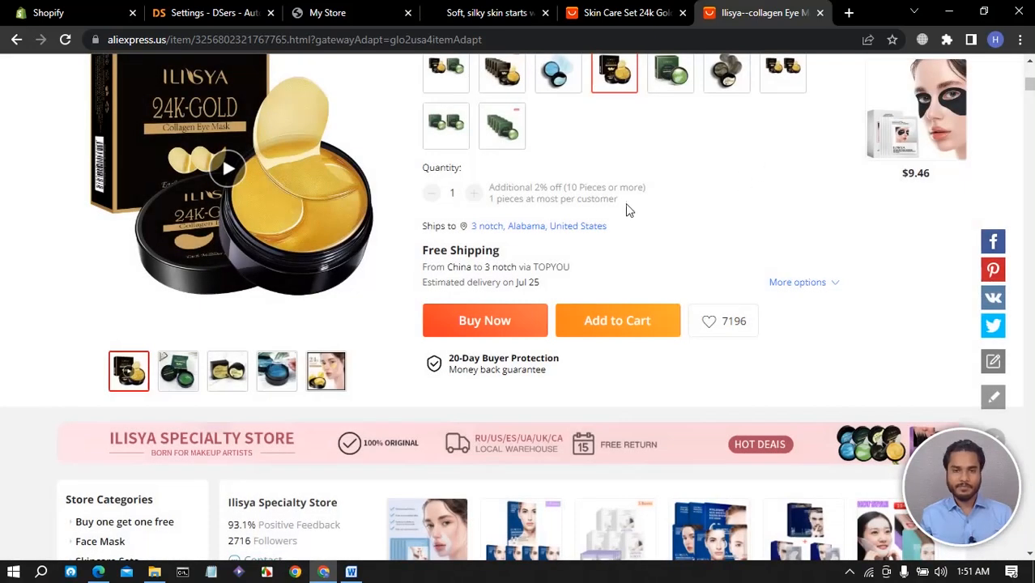
left_click(623, 14)
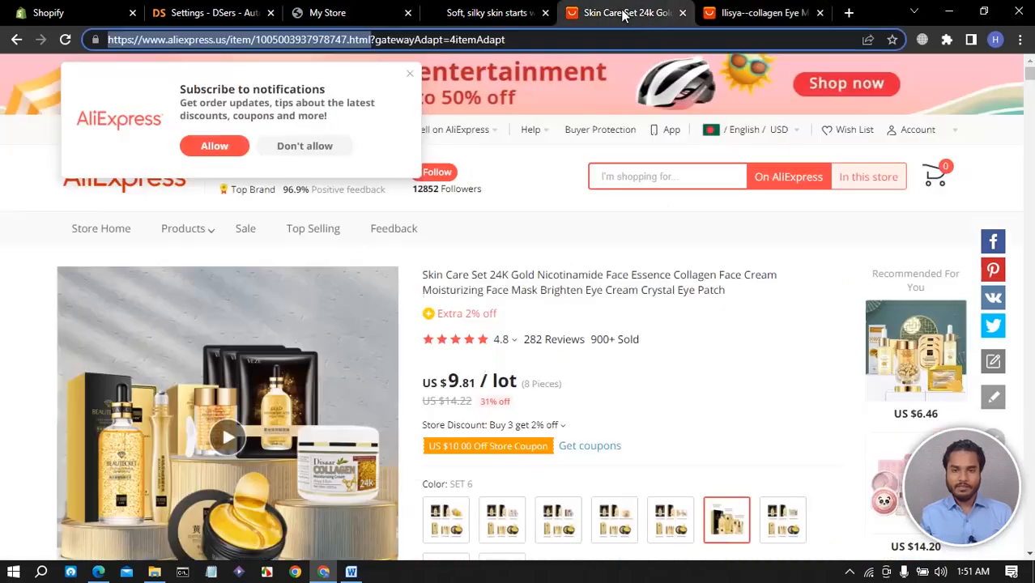
left_click(728, 13)
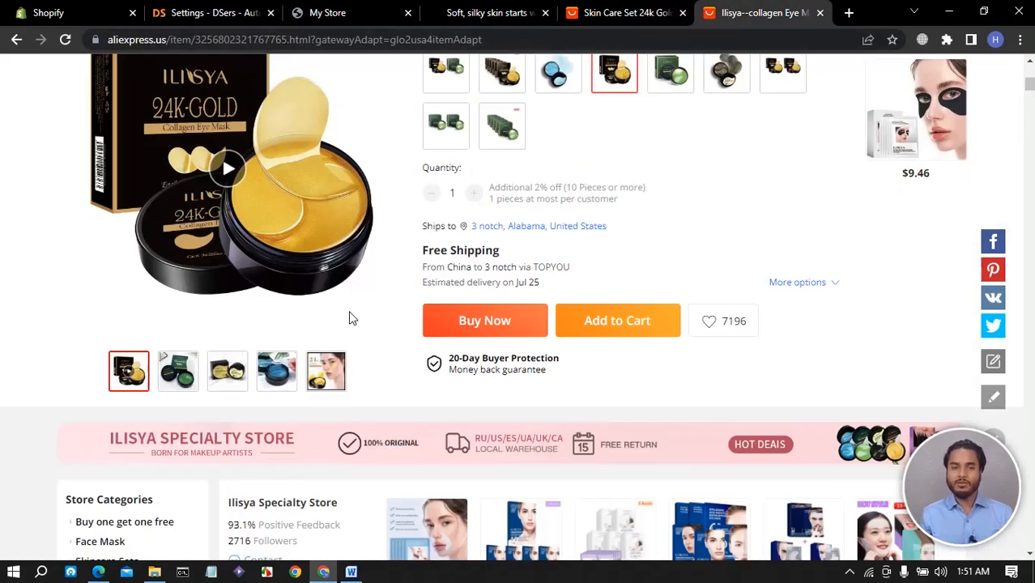
scroll(203, 385, "down", 3)
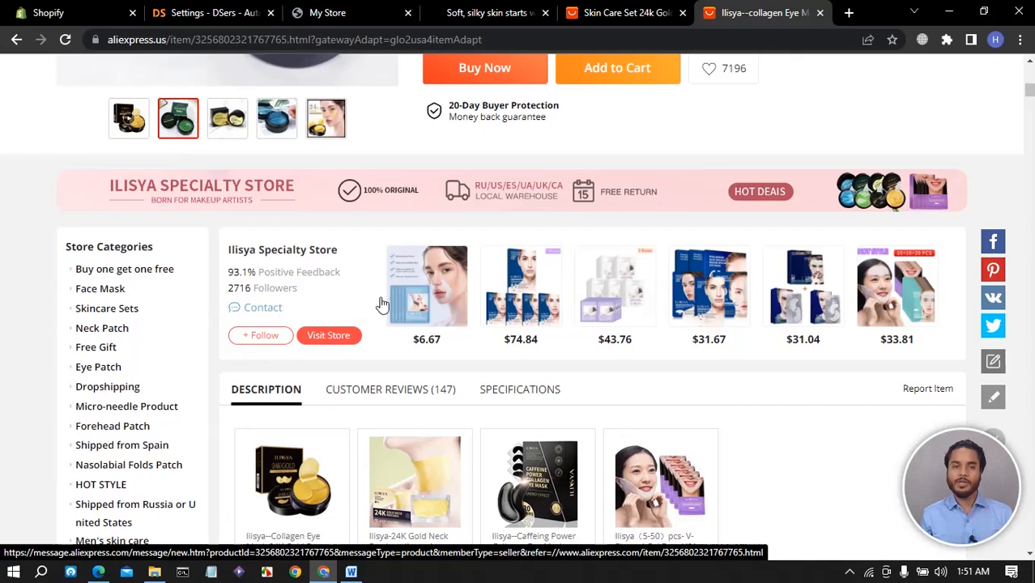
scroll(444, 290, "up", 9)
scroll(551, 294, "down", 6)
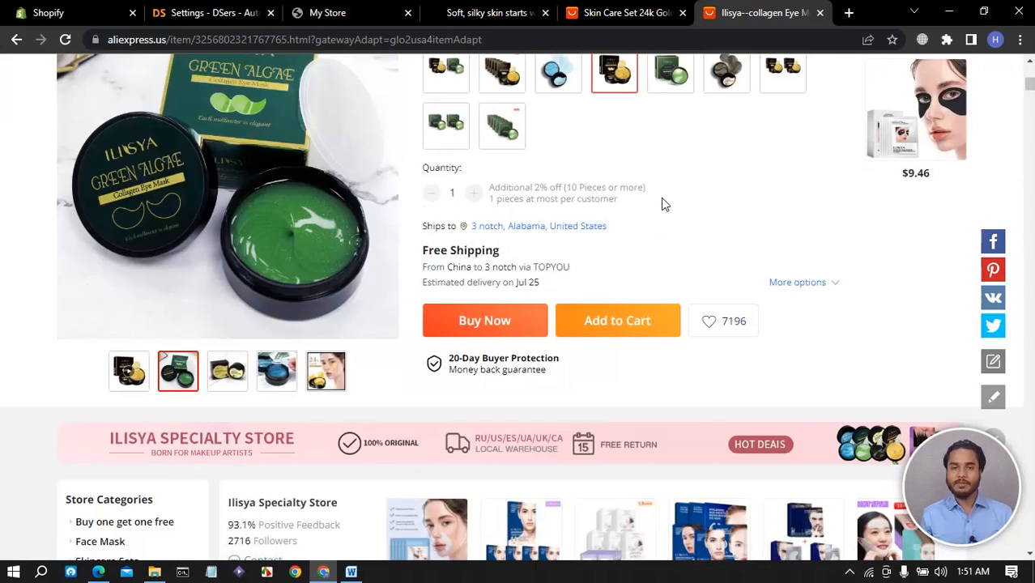
scroll(651, 254, "down", 3)
scroll(582, 261, "up", 8)
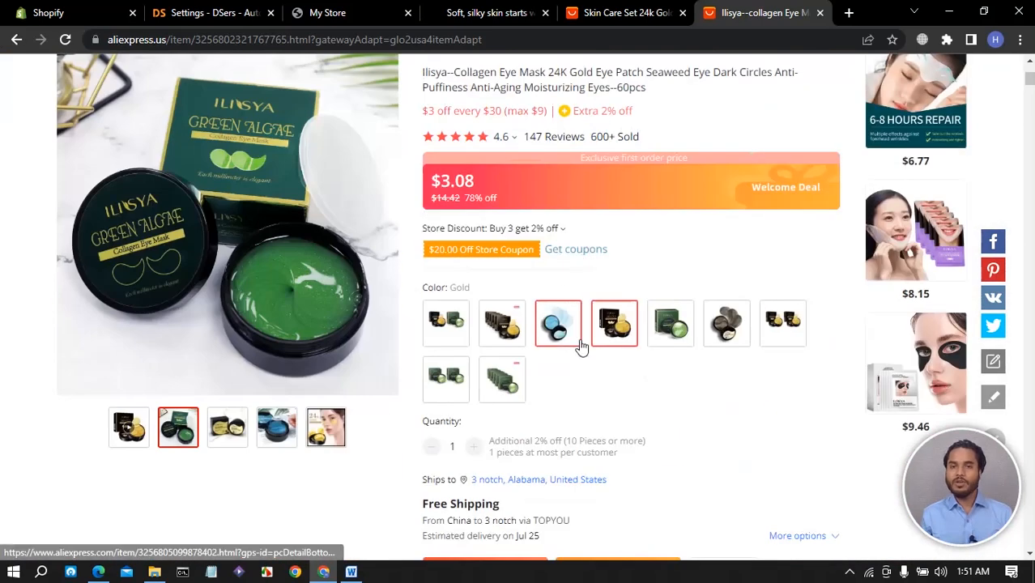
scroll(580, 340, "down", 5)
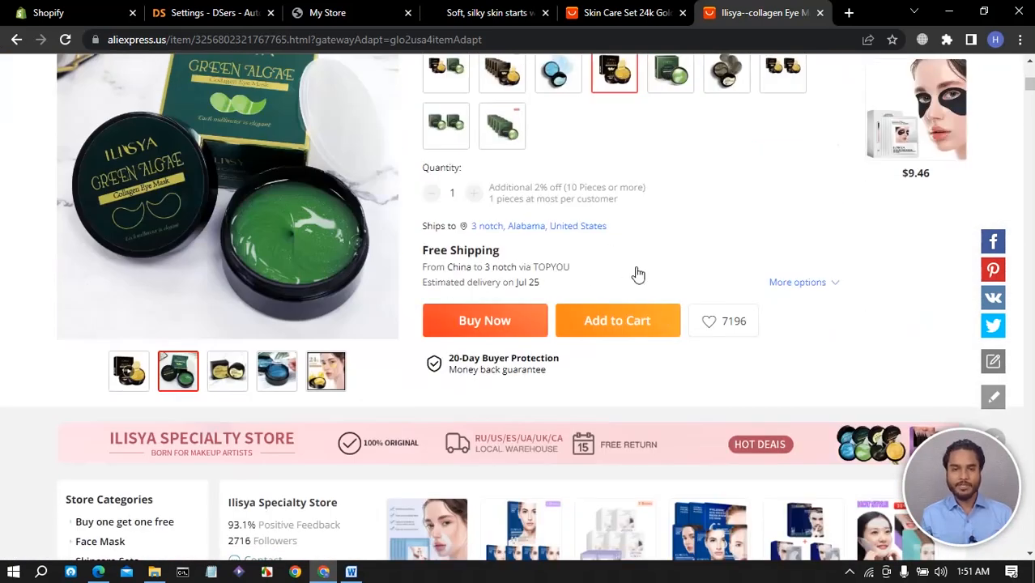
left_click(793, 285)
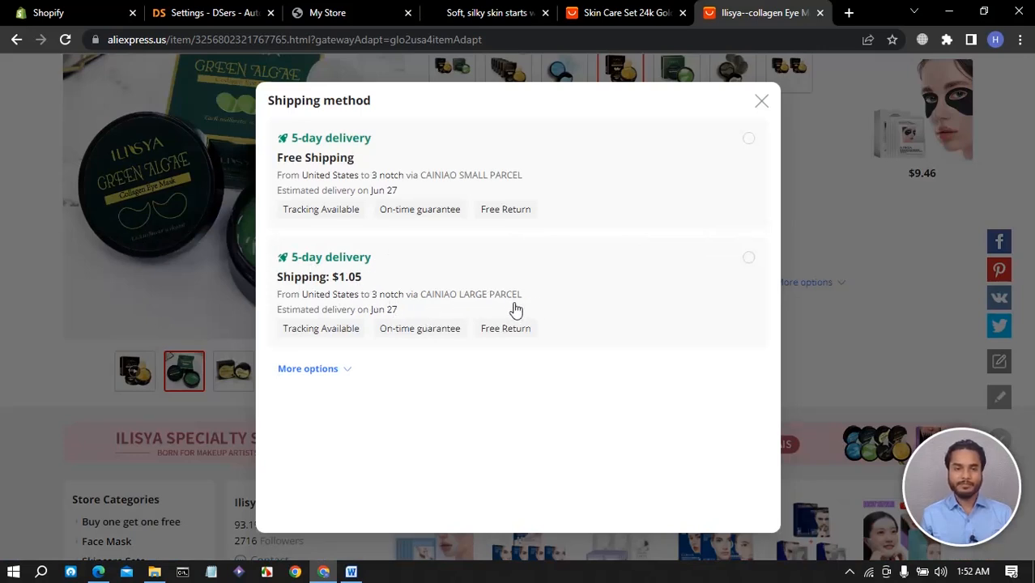
left_click(760, 104)
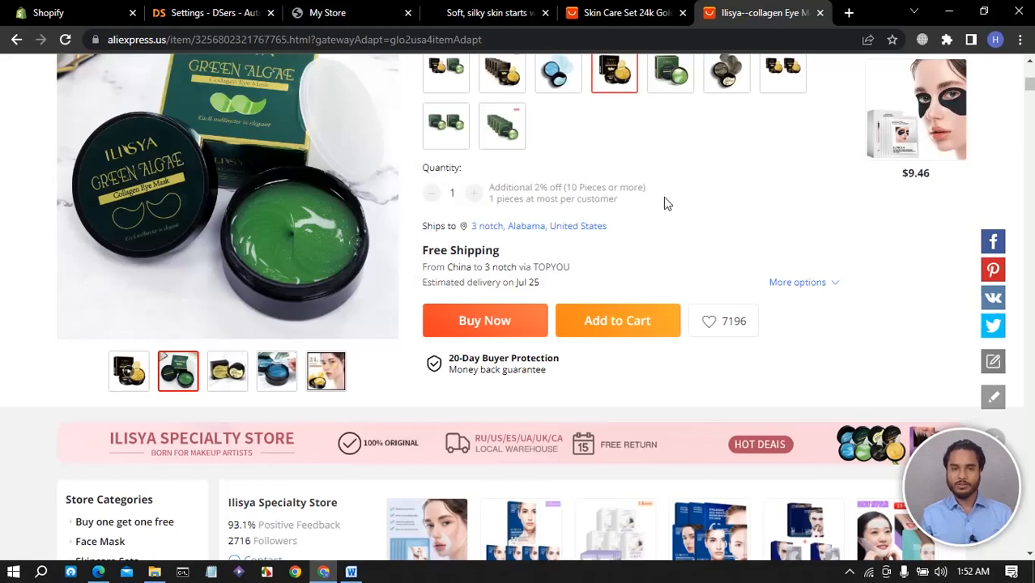
- Switch to the DSers settings and open the basic pricing rule under Pricing Rule for store 52ca27
left_click(488, 13)
left_click(212, 13)
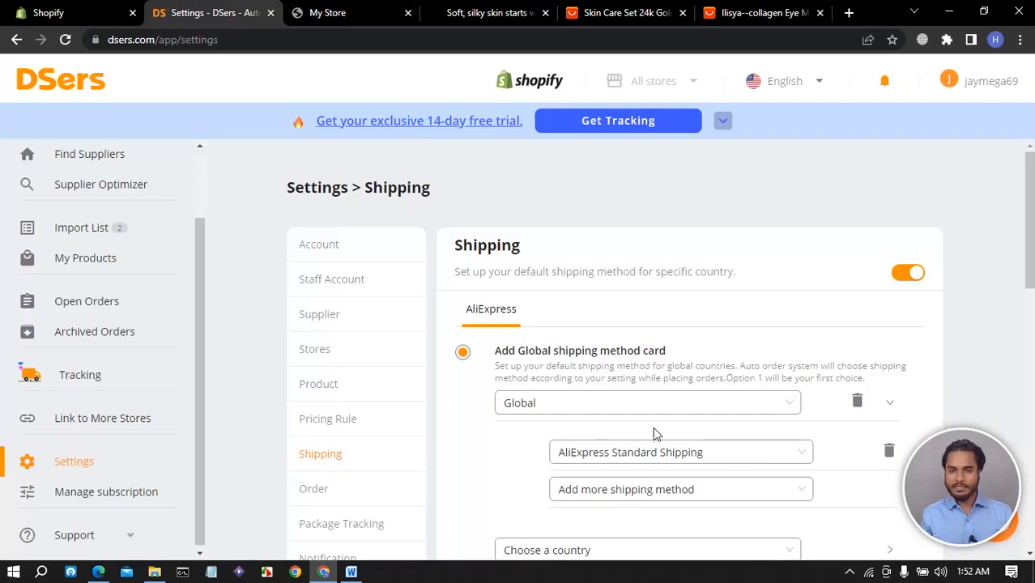
scroll(653, 427, "down", 3)
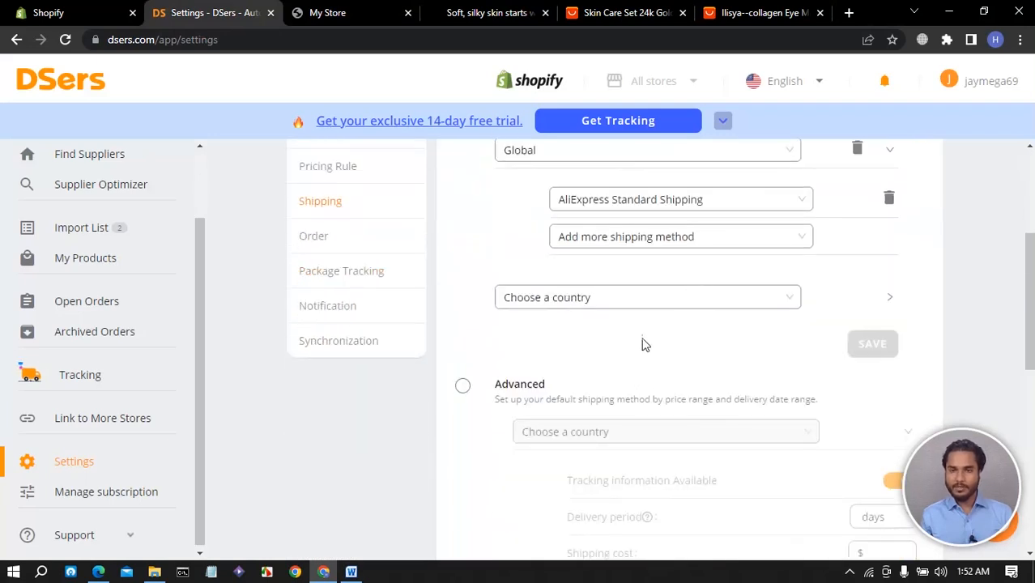
scroll(455, 308, "up", 3)
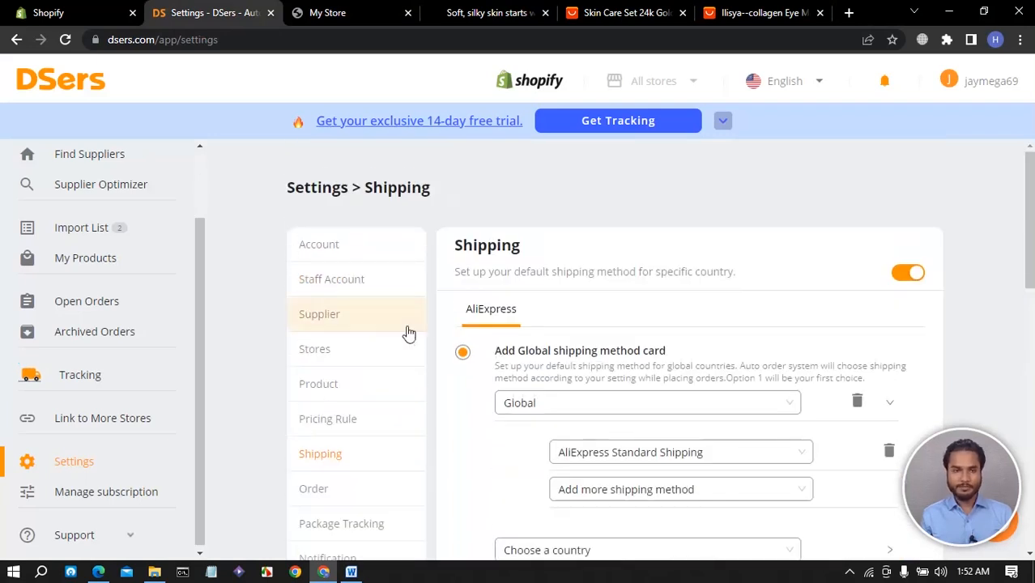
left_click(349, 425)
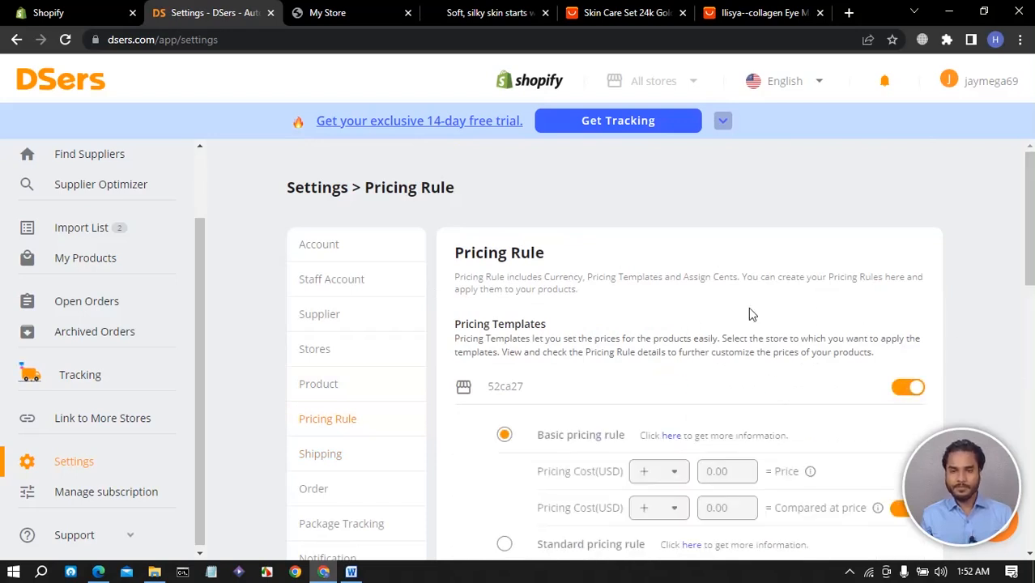
scroll(700, 328, "down", 3)
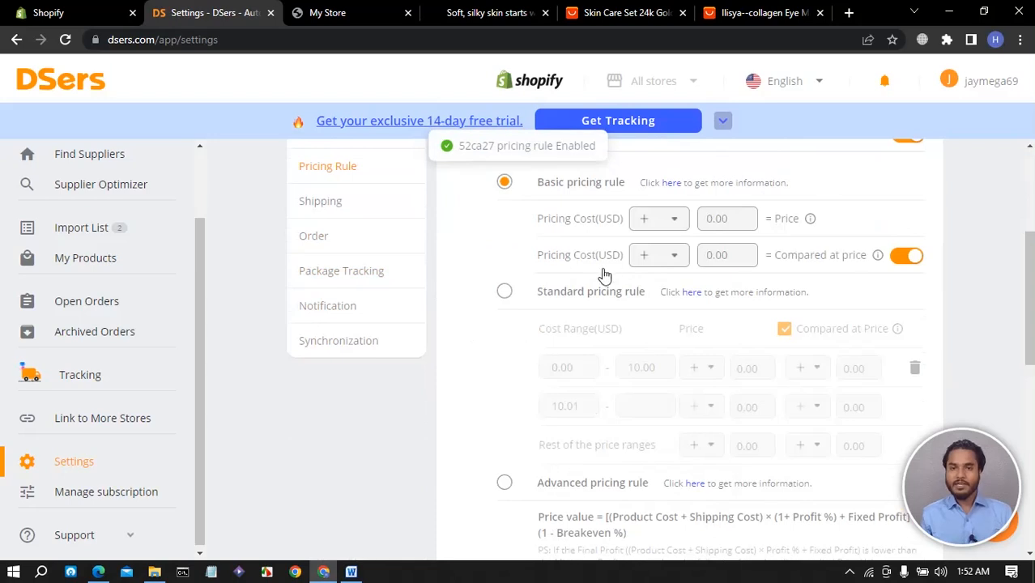
- Change the basic pricing rule operator to multiplication for both the price and the compared-at price
left_click(660, 220)
left_click(646, 294)
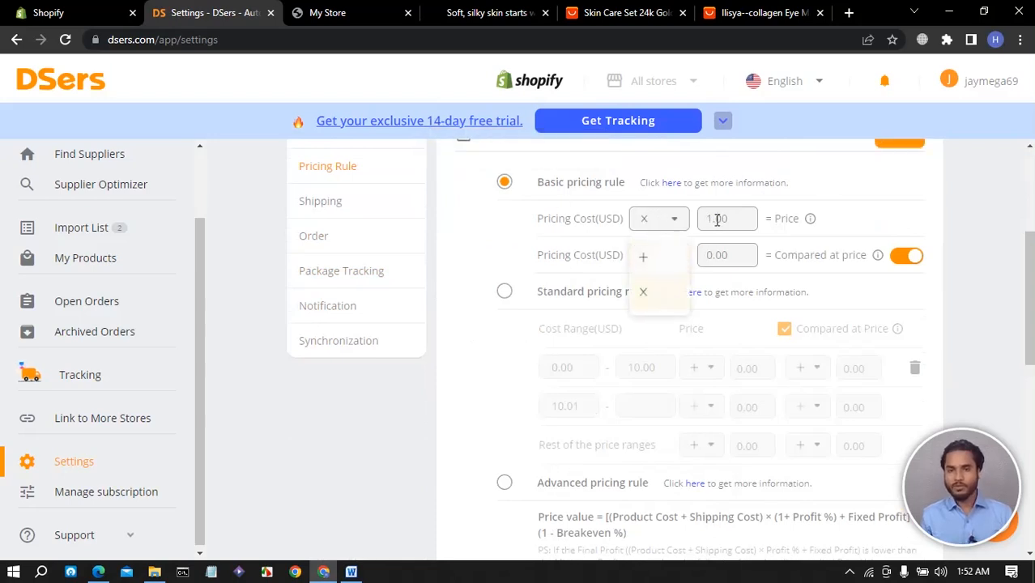
left_click(670, 256)
left_click(653, 330)
left_click(713, 219)
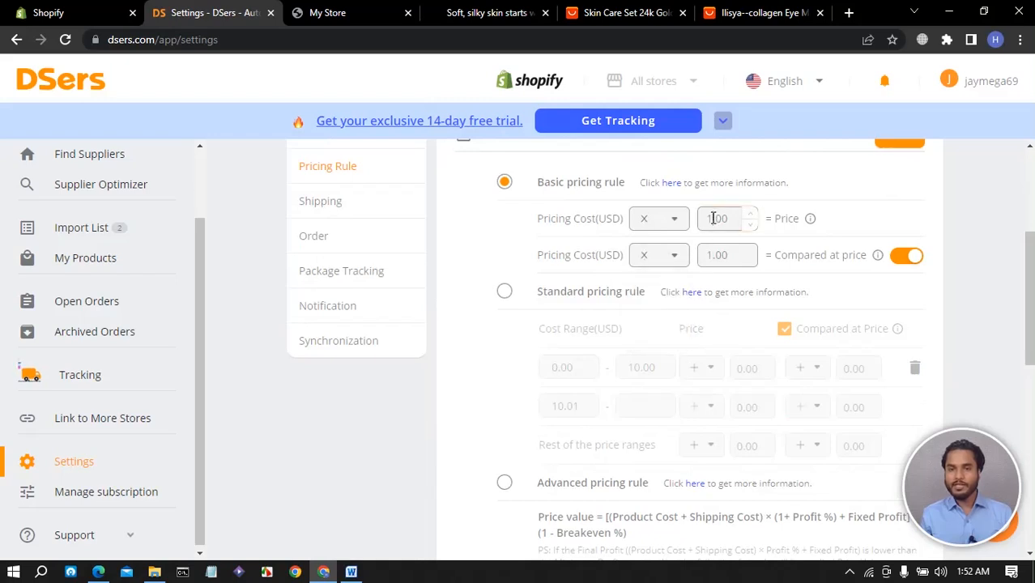
- Check the supplier prices of the skin care set and the collagen eye mask on AliExpress
left_click(593, 17)
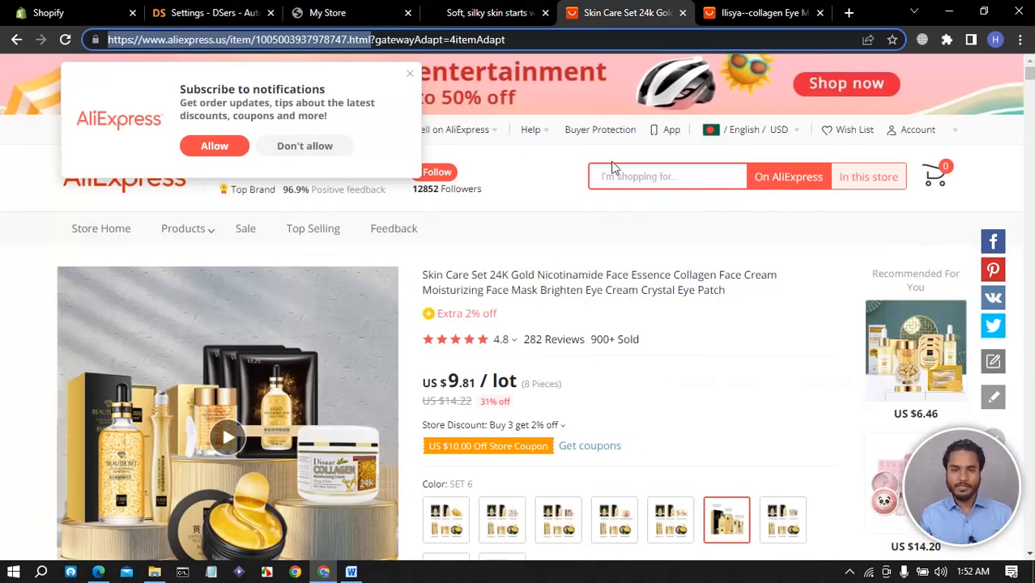
left_click(723, 13)
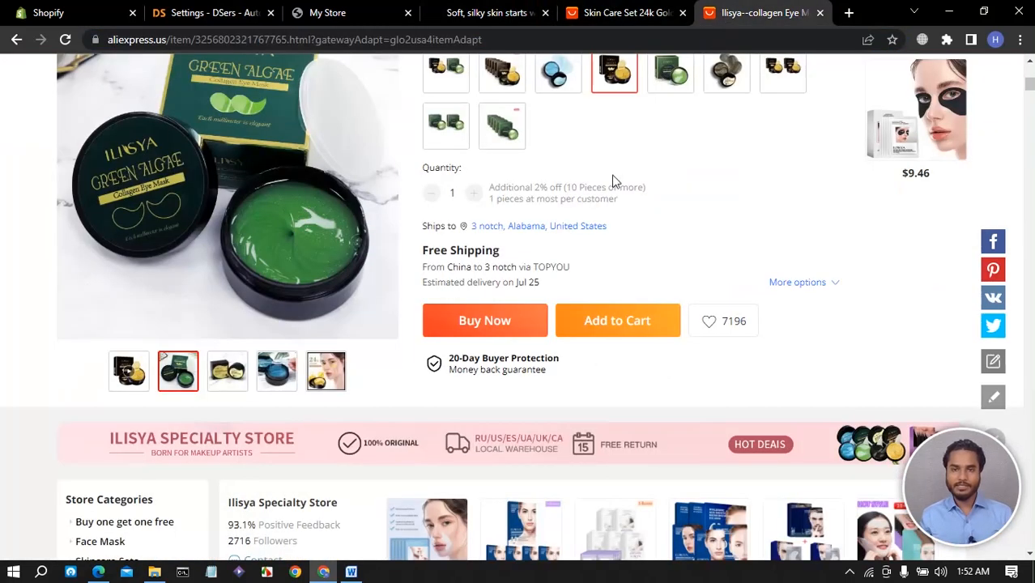
scroll(571, 220, "up", 5)
key("ctrl+shift+Tab")
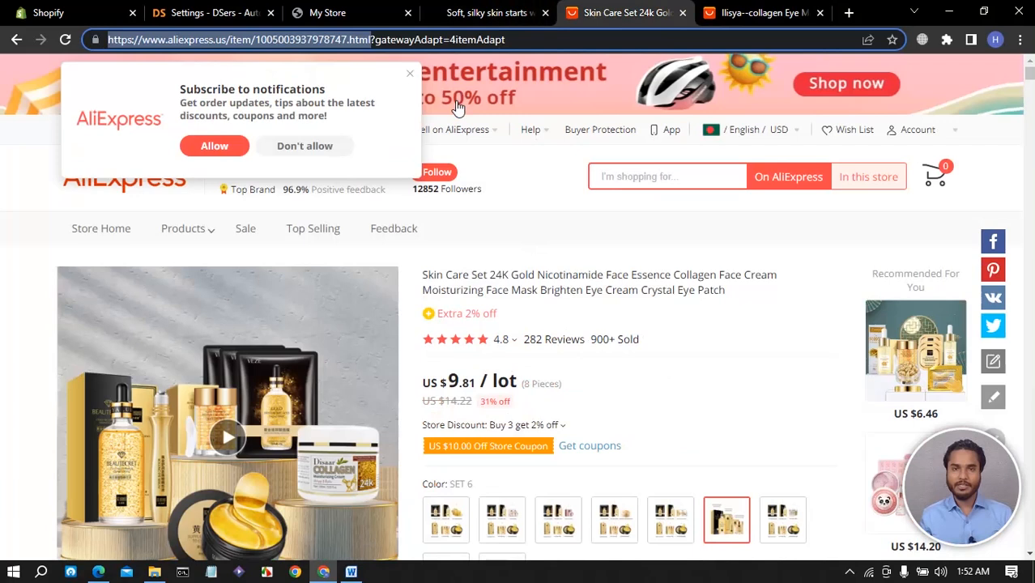
- Back in DSers, set the price multiplier to 5.00 and the compared-at price multiplier to 7.00, and save the rule
left_click(477, 13)
left_click(245, 13)
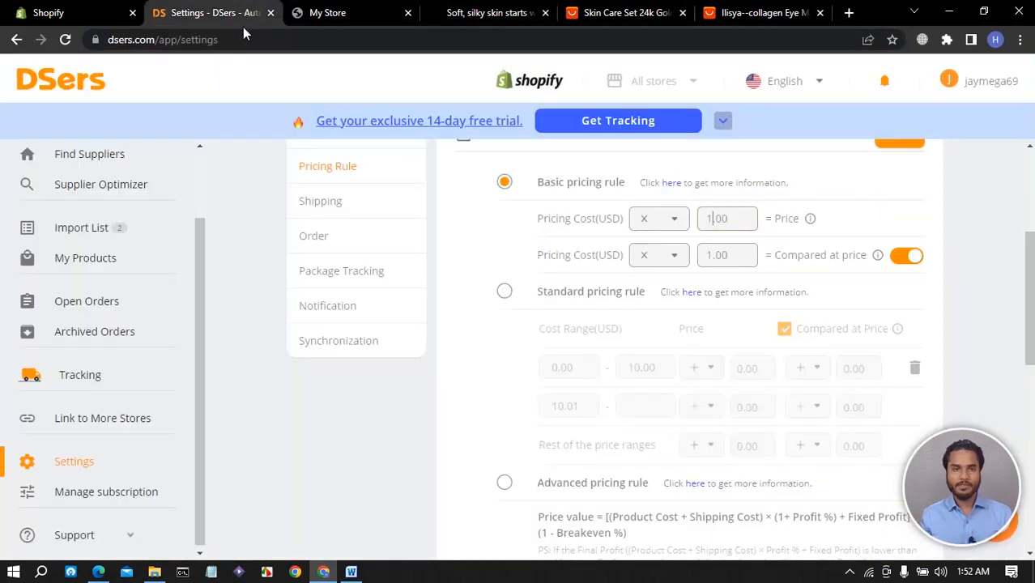
left_click(708, 229)
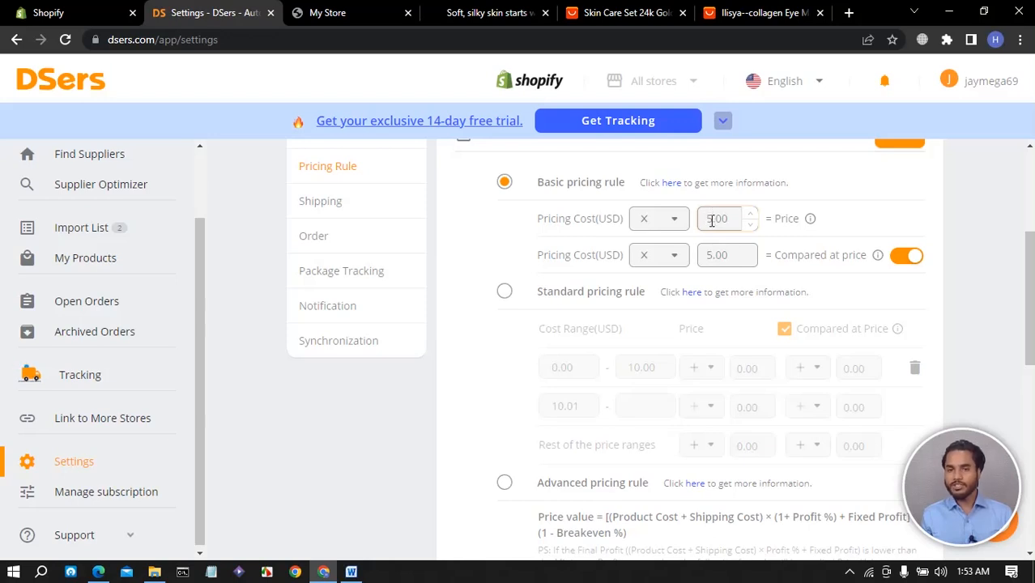
left_click(715, 255)
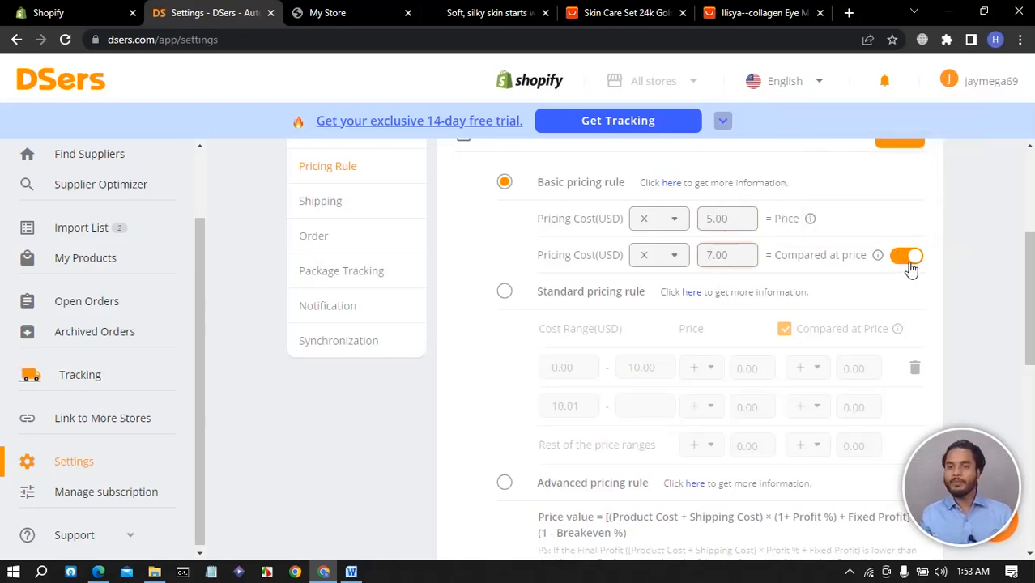
scroll(969, 220, "up", 3)
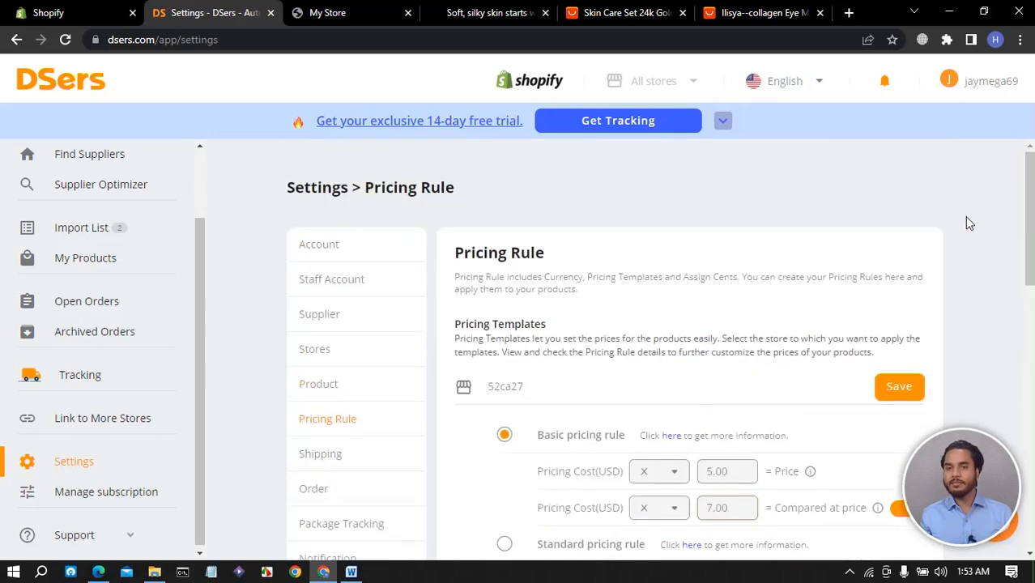
left_click(897, 386)
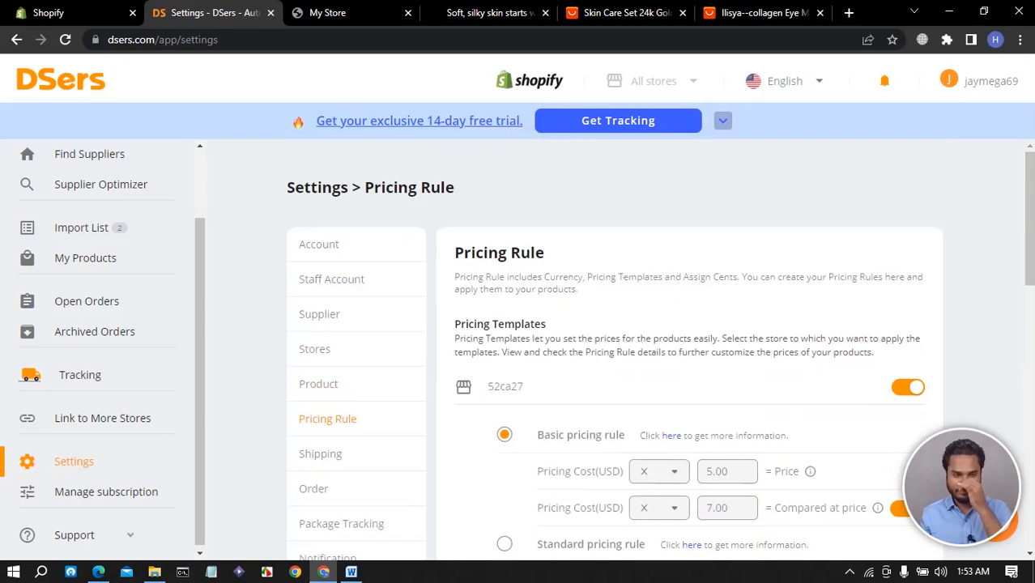
scroll(894, 333, "down", 3)
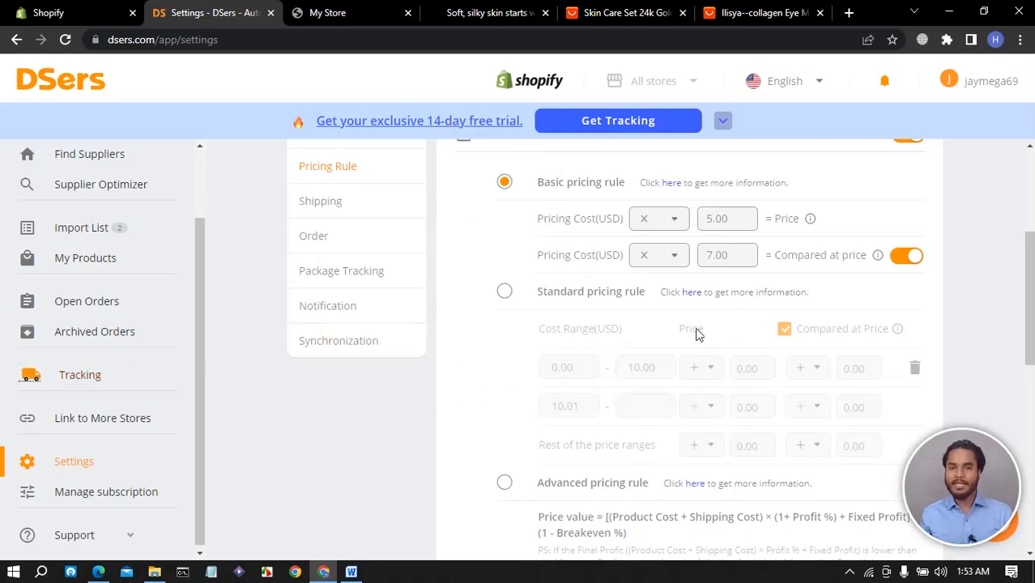
scroll(558, 360, "up", 3)
scroll(661, 342, "down", 6)
scroll(661, 347, "up", 6)
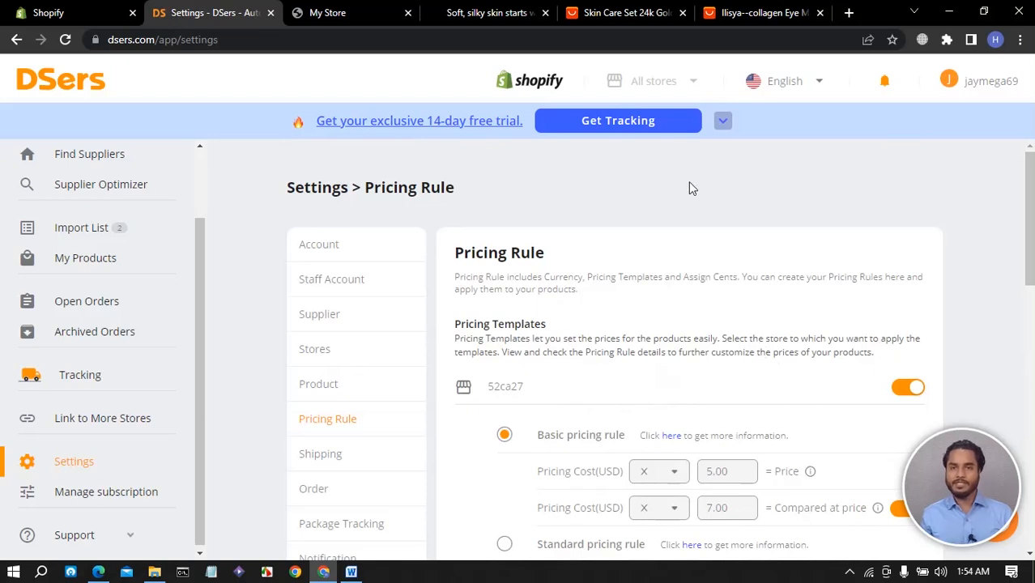
scroll(539, 308, "down", 3)
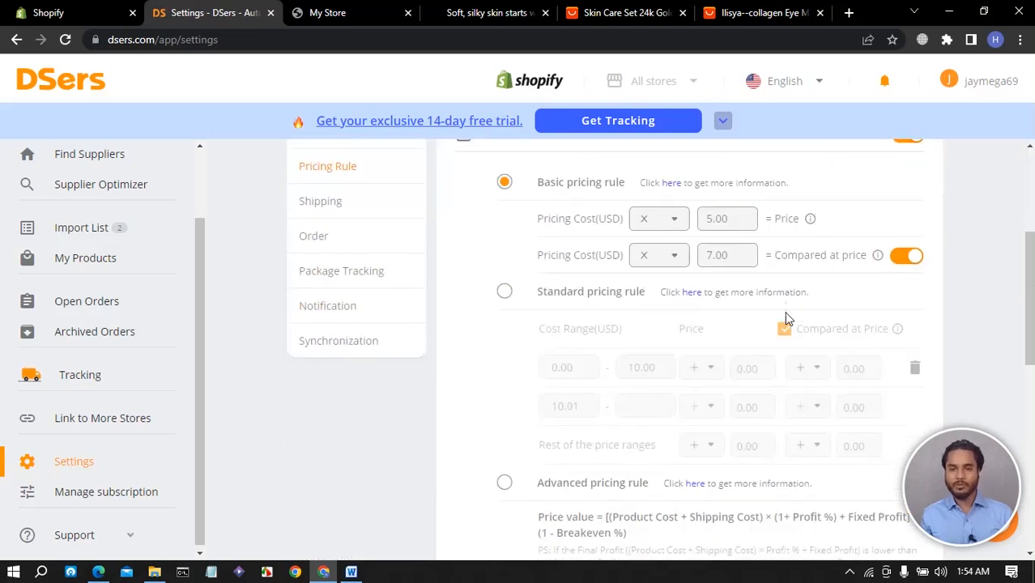